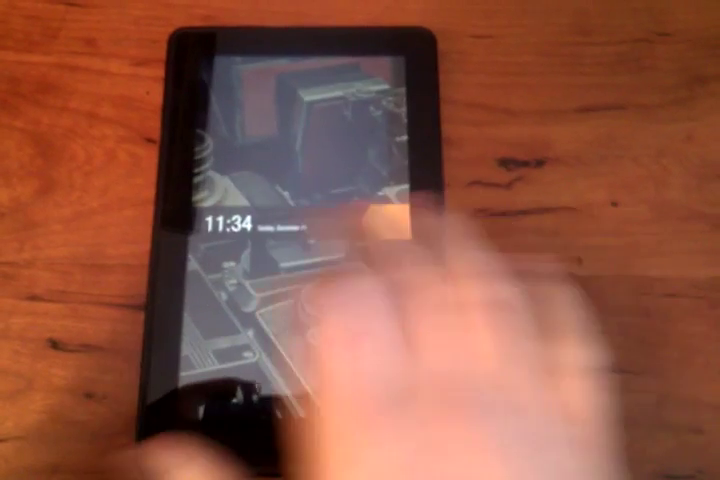
- Unlock the tablet and choose the Snowfall snowy-trees live wallpaper from Live Wallpapers
{"action": "left_click_drag", "start_coordinate": [389, 226], "coordinate": [220, 226]}
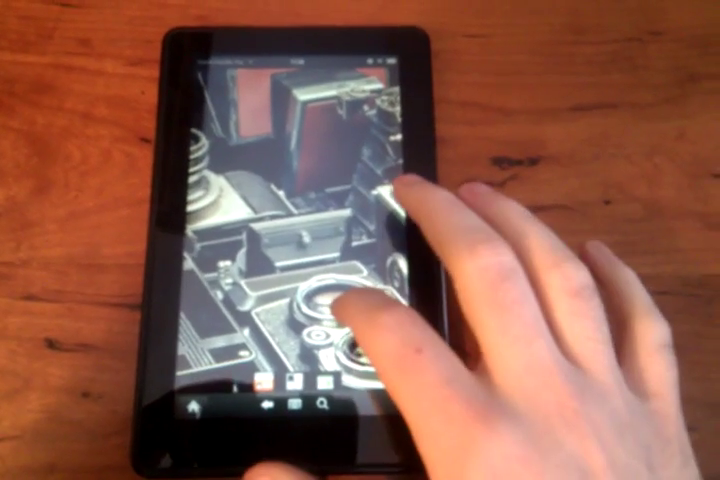
{"action": "left_click", "coordinate": [355, 305]}
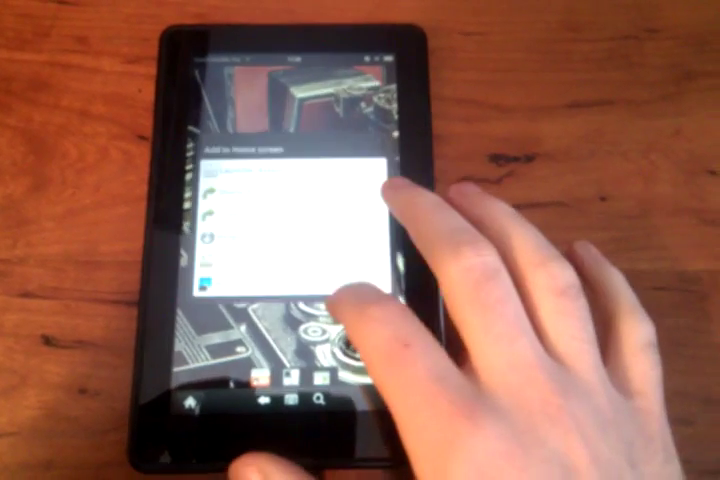
{"action": "left_click", "coordinate": [285, 278]}
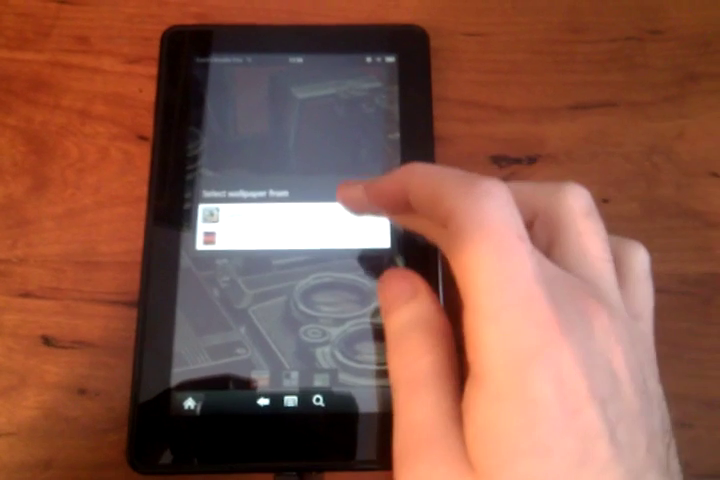
{"action": "left_click", "coordinate": [300, 236]}
{"action": "left_click", "coordinate": [290, 248]}
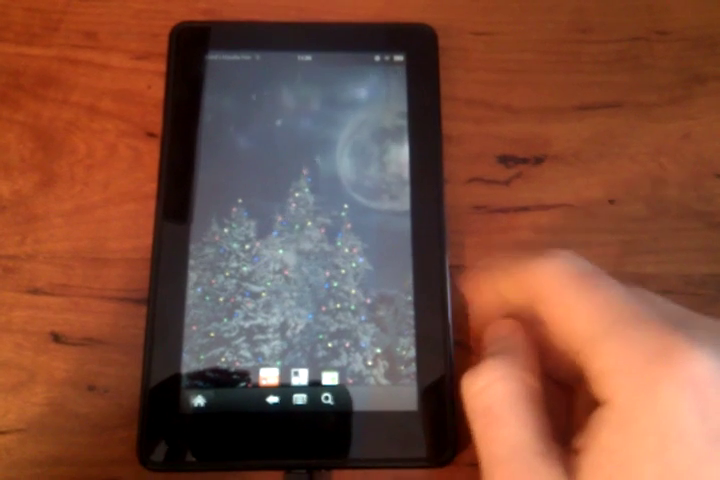
- Launch Root Explorer from the app grid, open the data folder and scroll its app folders
{"action": "left_click", "coordinate": [340, 355]}
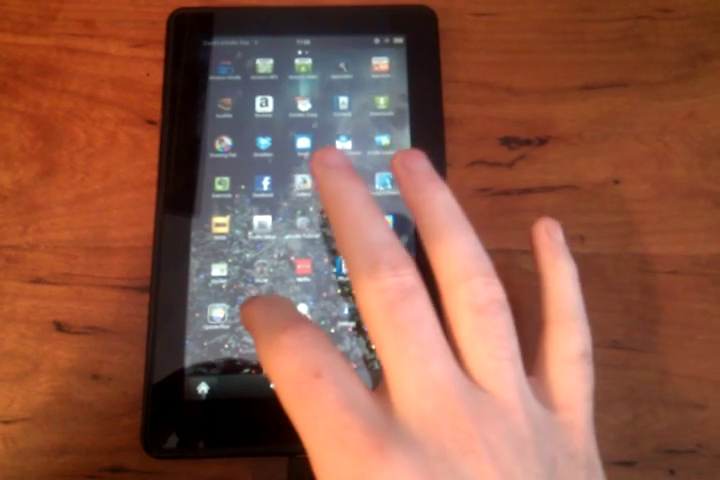
{"action": "left_click", "coordinate": [345, 190]}
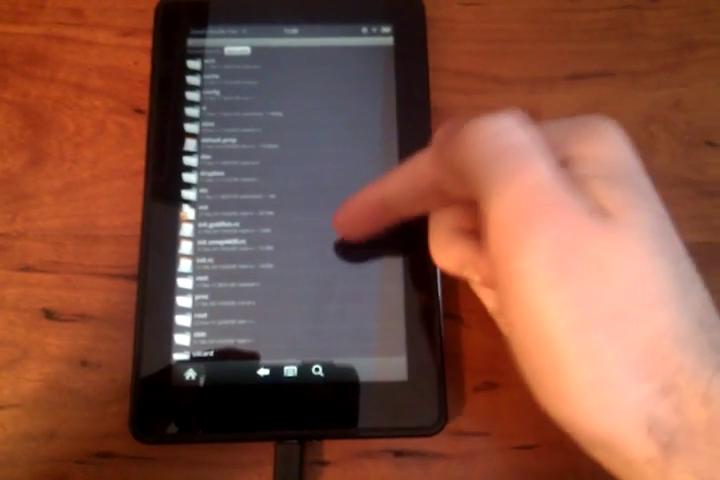
{"action": "left_click", "coordinate": [345, 265]}
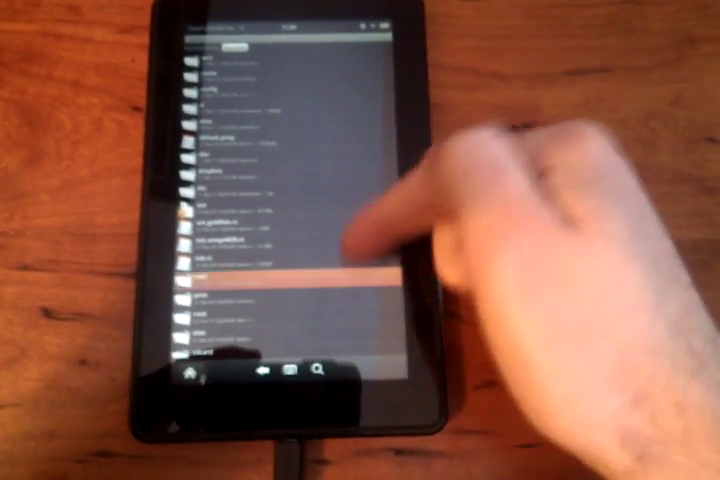
{"action": "left_click_drag", "start_coordinate": [330, 260], "coordinate": [330, 150]}
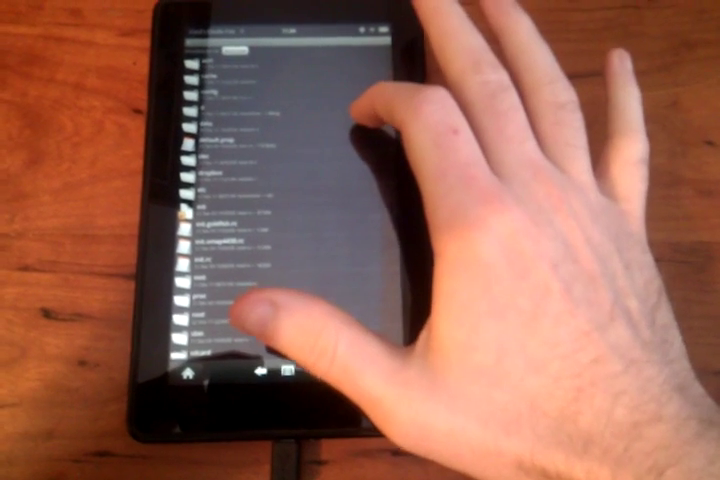
{"action": "left_click_drag", "start_coordinate": [330, 150], "coordinate": [330, 260]}
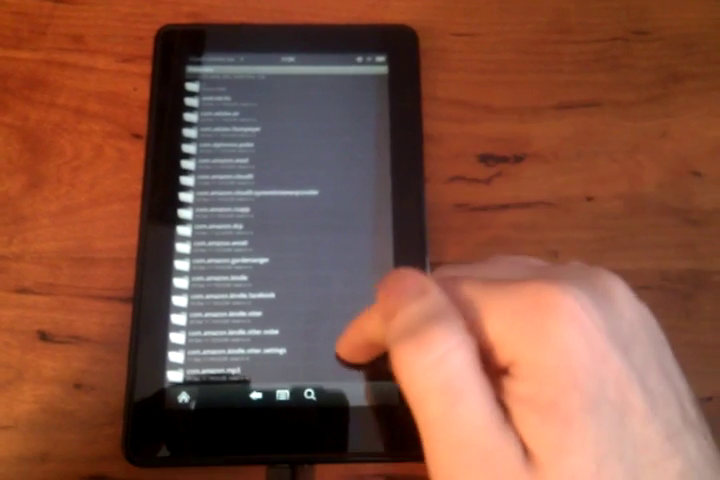
{"action": "left_click_drag", "start_coordinate": [340, 330], "coordinate": [340, 240]}
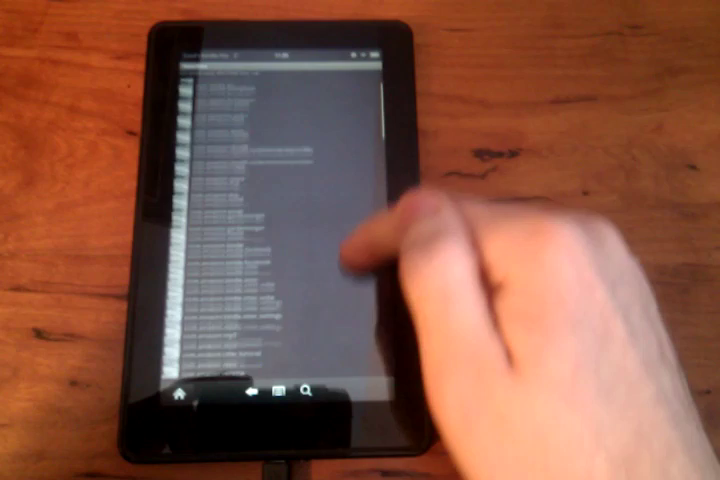
{"action": "left_click_drag", "start_coordinate": [340, 320], "coordinate": [340, 210]}
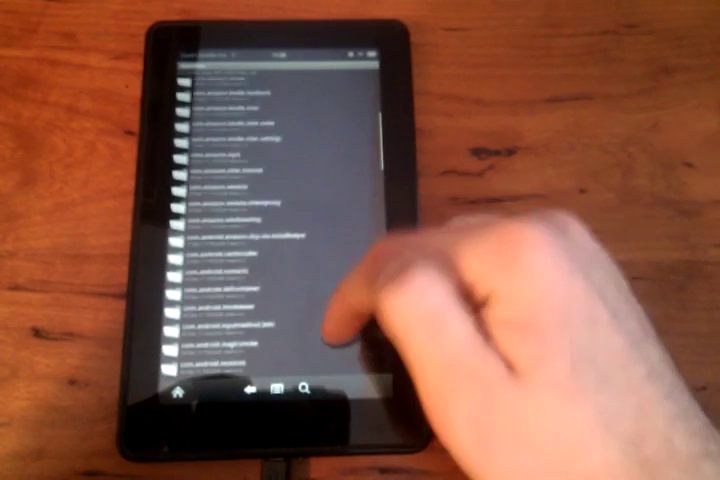
{"action": "mouse_move", "coordinate": [340, 320]}
{"action": "left_mouse_down"}
{"action": "mouse_move", "coordinate": [340, 210]}
{"action": "mouse_move", "coordinate": [340, 300]}
{"action": "left_mouse_up"}
{"action": "mouse_move", "coordinate": [345, 190]}
{"action": "left_mouse_down"}
{"action": "mouse_move", "coordinate": [340, 265]}
{"action": "mouse_move", "coordinate": [345, 195]}
{"action": "left_mouse_up"}
- In the launcher's files folder, remove write permission from the wallpaper file, then go home
{"action": "left_click", "coordinate": [300, 225]}
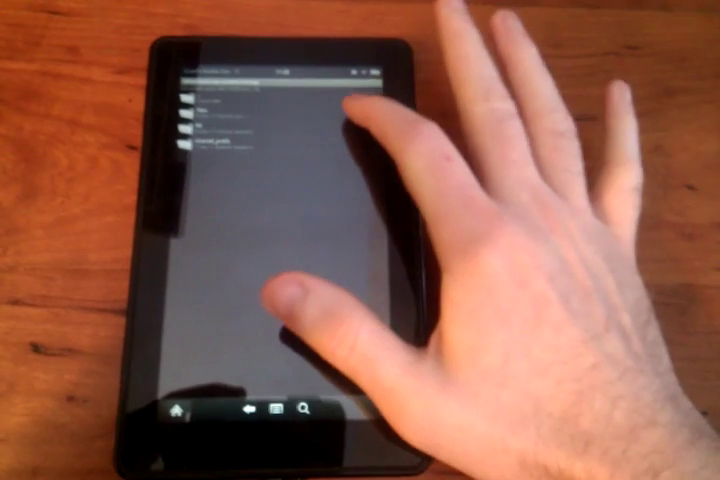
{"action": "left_click", "coordinate": [260, 110]}
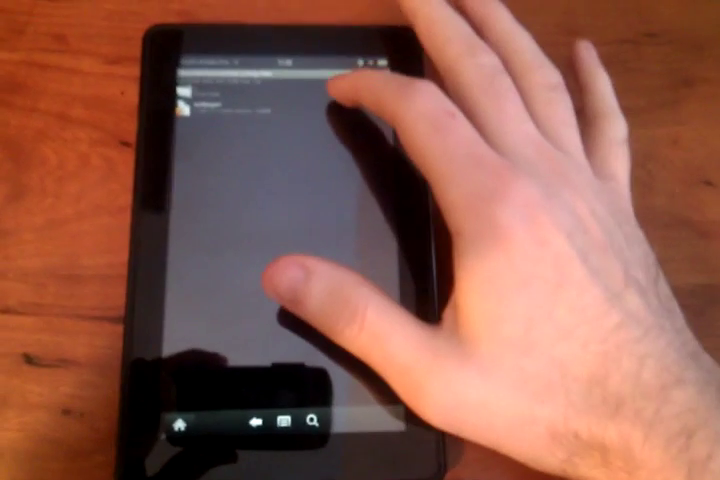
{"action": "left_click", "coordinate": [230, 110]}
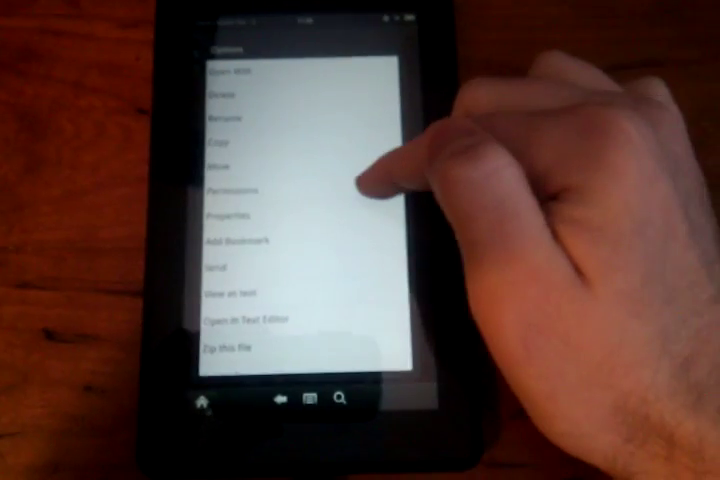
{"action": "left_click", "coordinate": [370, 188]}
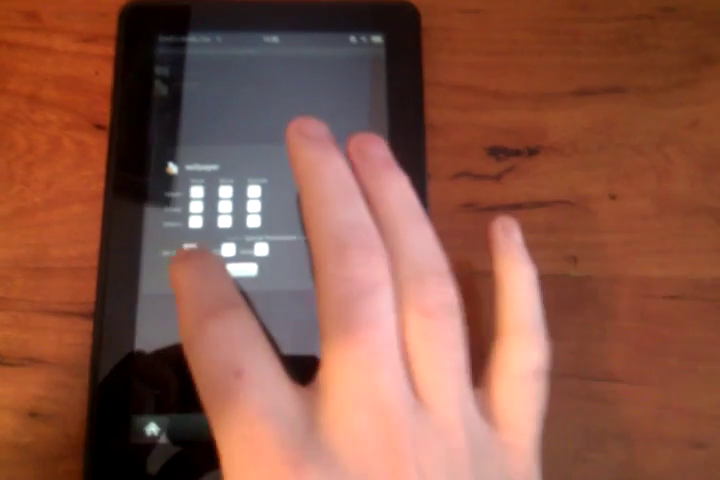
{"action": "left_click", "coordinate": [208, 280]}
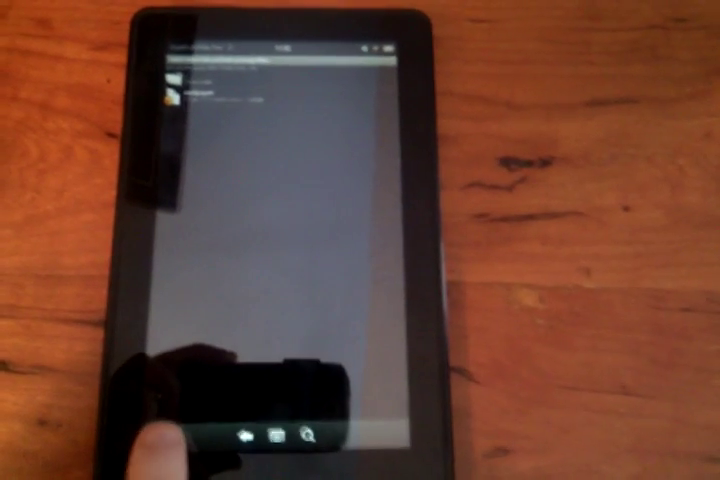
{"action": "left_click", "coordinate": [167, 441]}
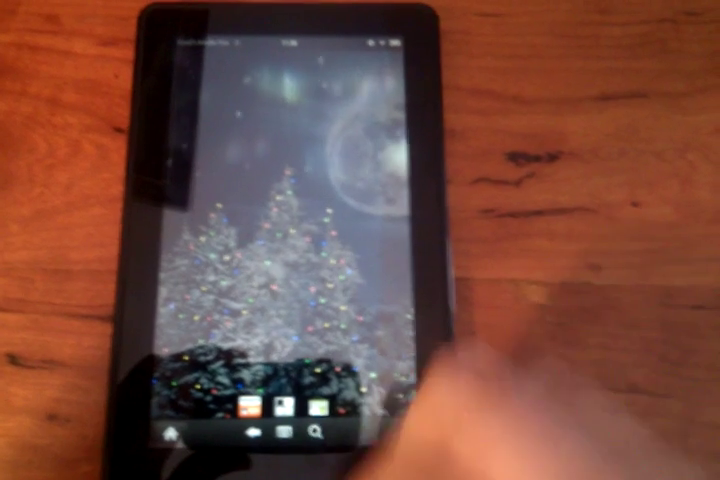
- Open and close the app grid to view the snowy Christmas-tree wallpaper
{"action": "left_click", "coordinate": [285, 408]}
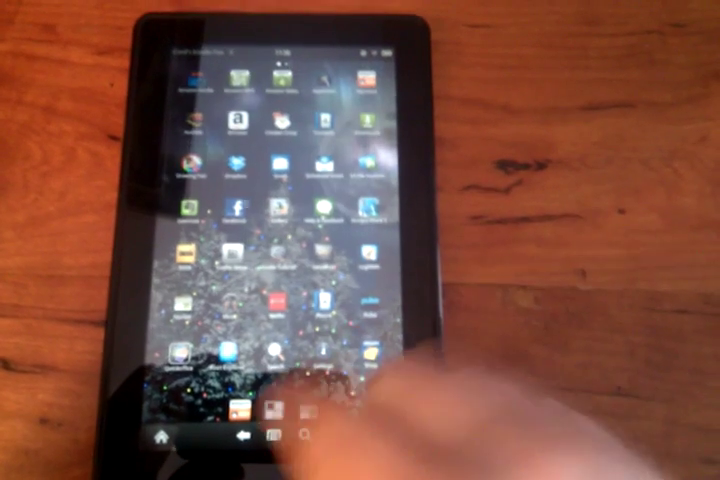
{"action": "left_click", "coordinate": [245, 437]}
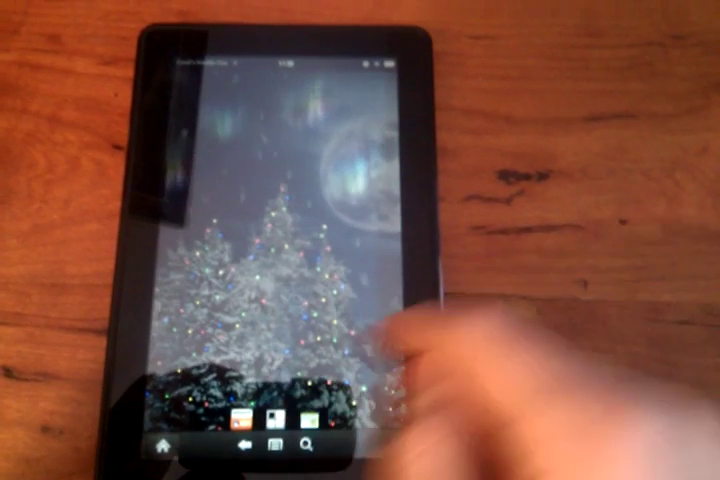